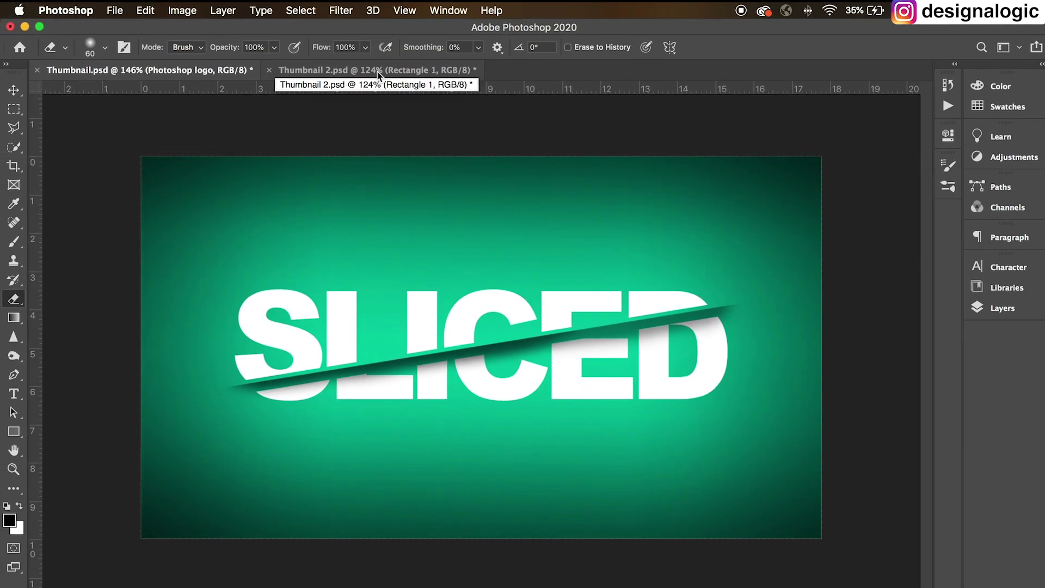
Switch to the Thumbnail 2.psd document with its green vignette background
click(378, 71)
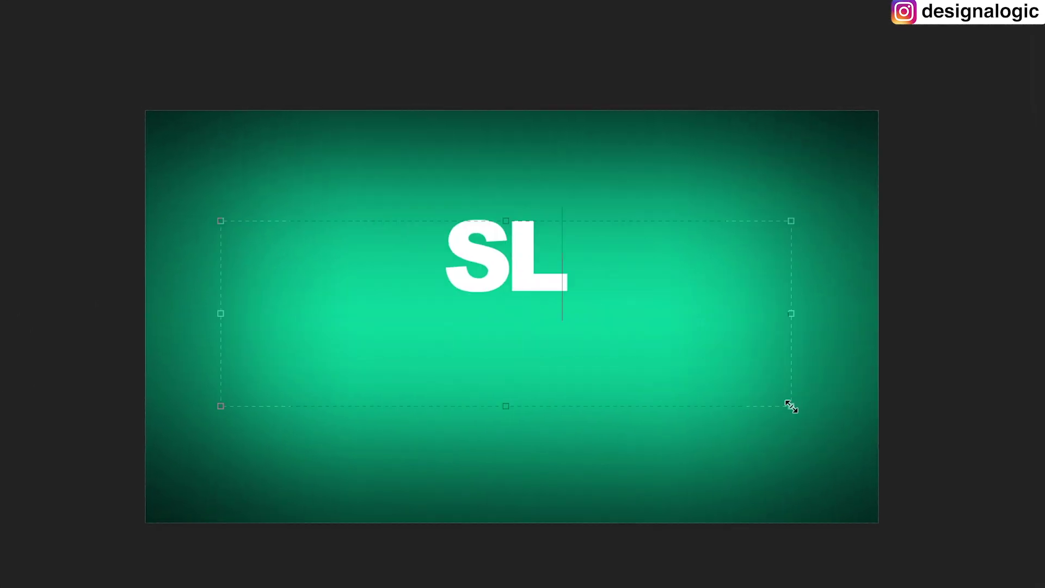
Select all the letters of the white bold SLICED text to check them, then deselect
drag(679, 261, 322, 272)
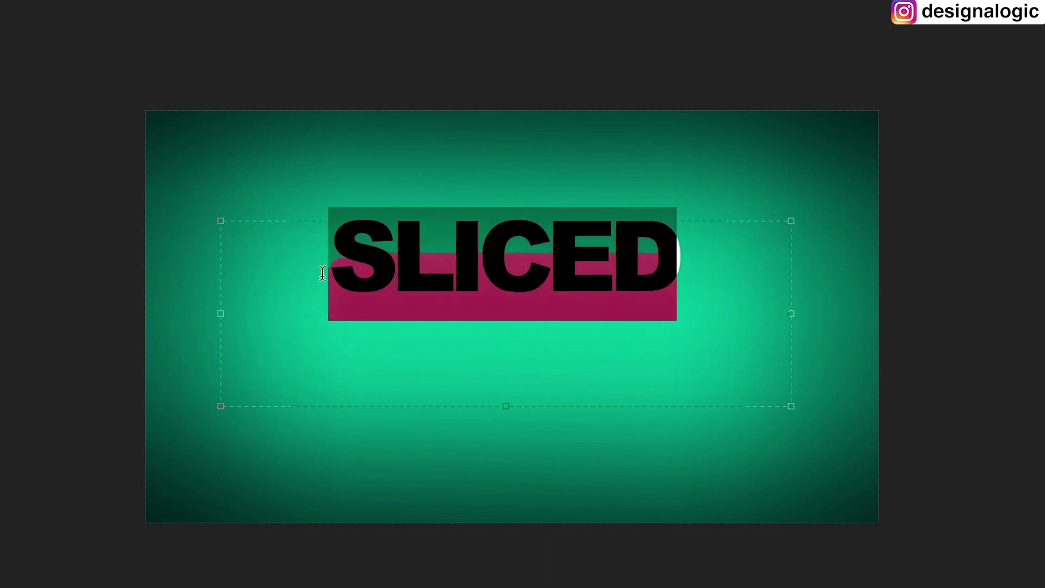
click(447, 272)
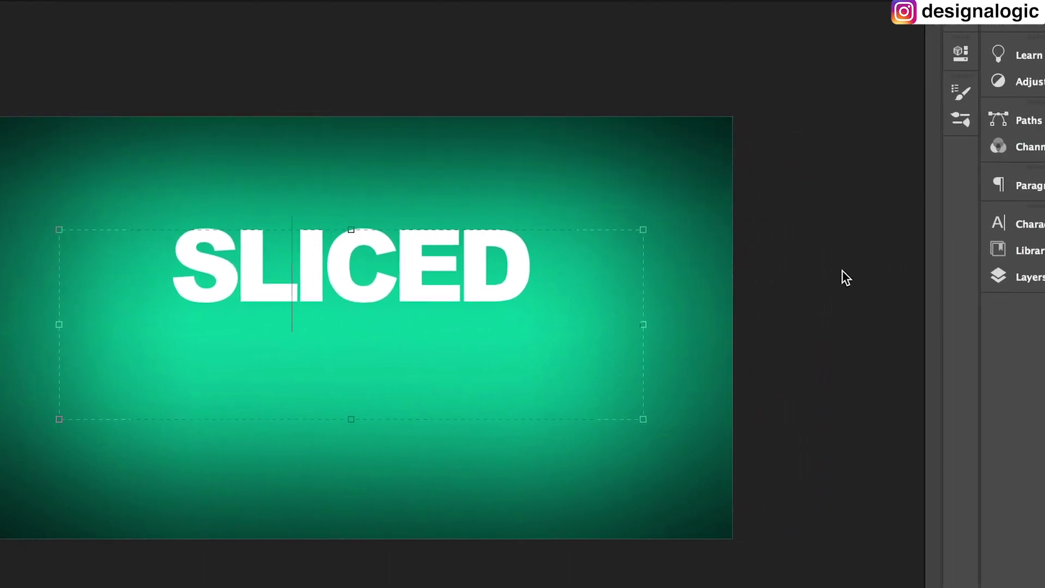
Select SLICED and set its tracking to 0 in the Character panel to preview wider spacing
key(ctrl+a)
click(1003, 235)
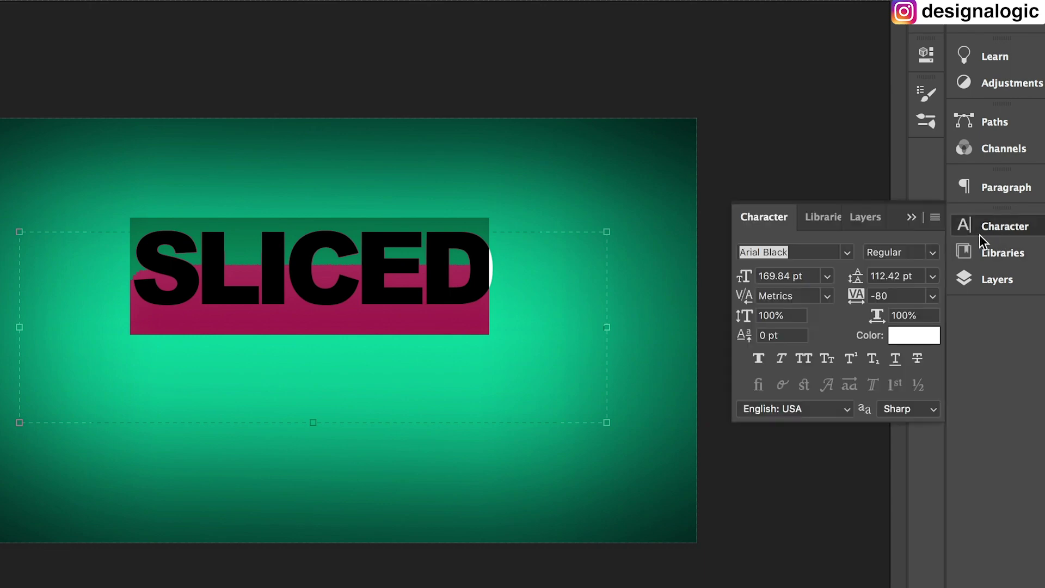
click(890, 297)
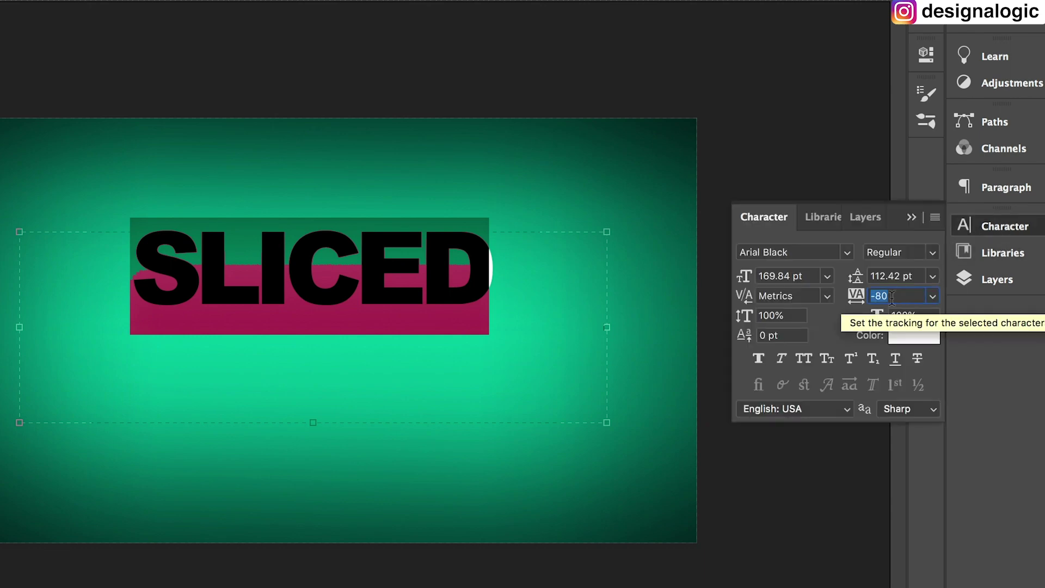
text(0)
key(Return)
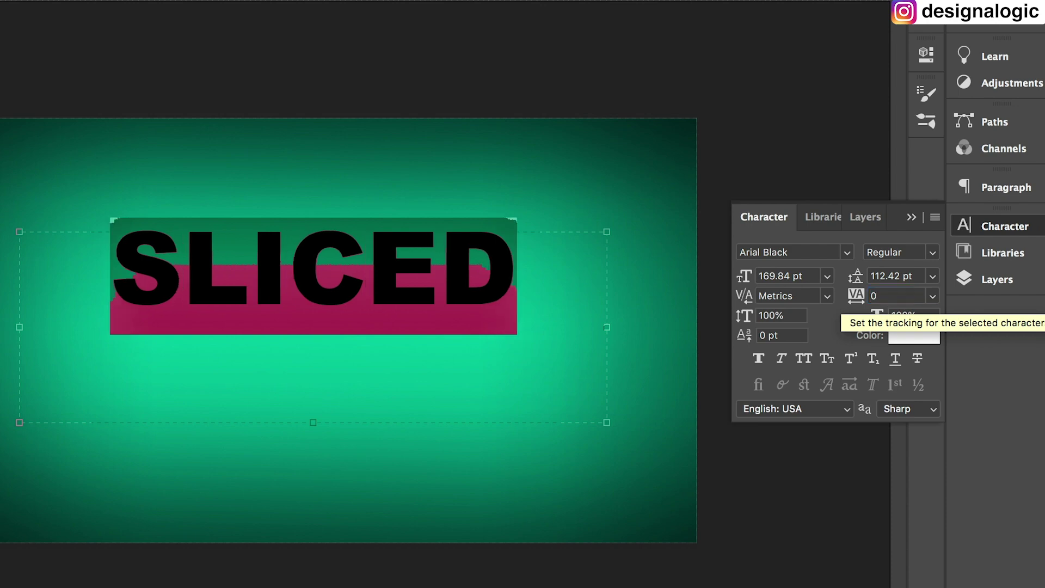
click(465, 303)
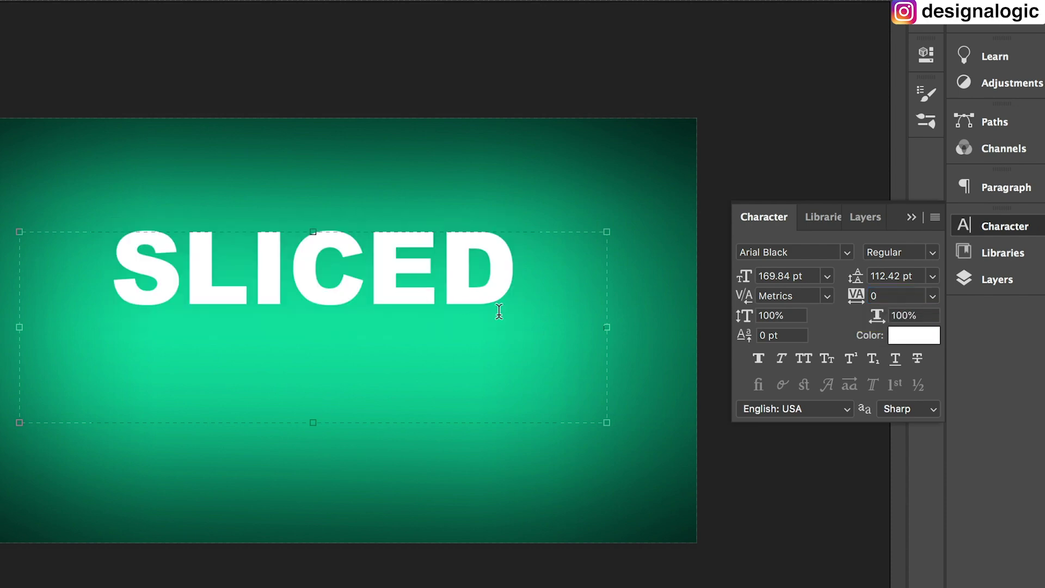
Reselect SLICED and restore its letter tracking to -80
drag(517, 297, 112, 287)
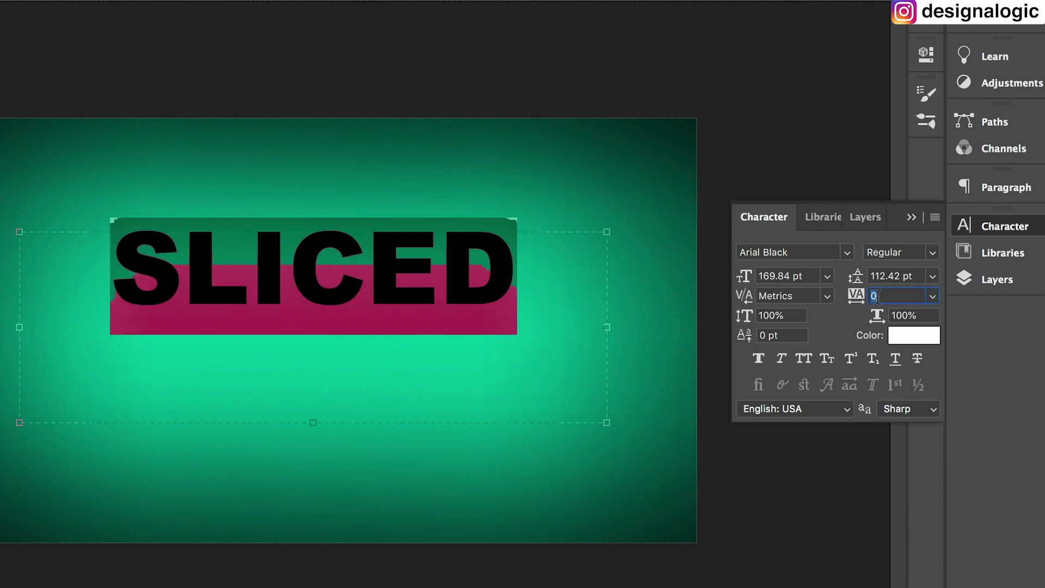
text(-8)
key(Return)
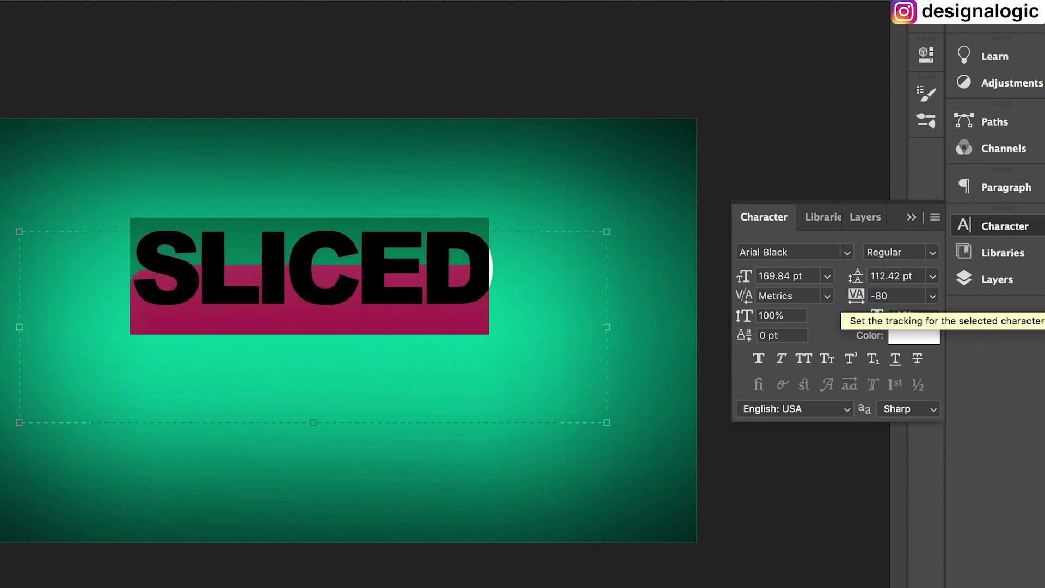
click(315, 283)
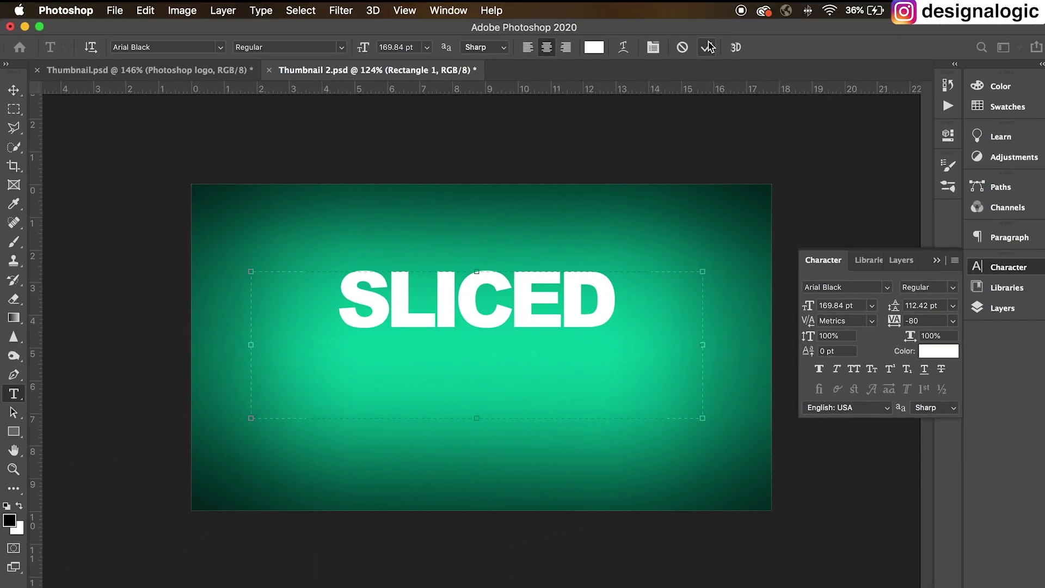
Scale SLICED up to about 123% (208.7 pt) and move it down to centre on the background
click(682, 17)
key(super+t)
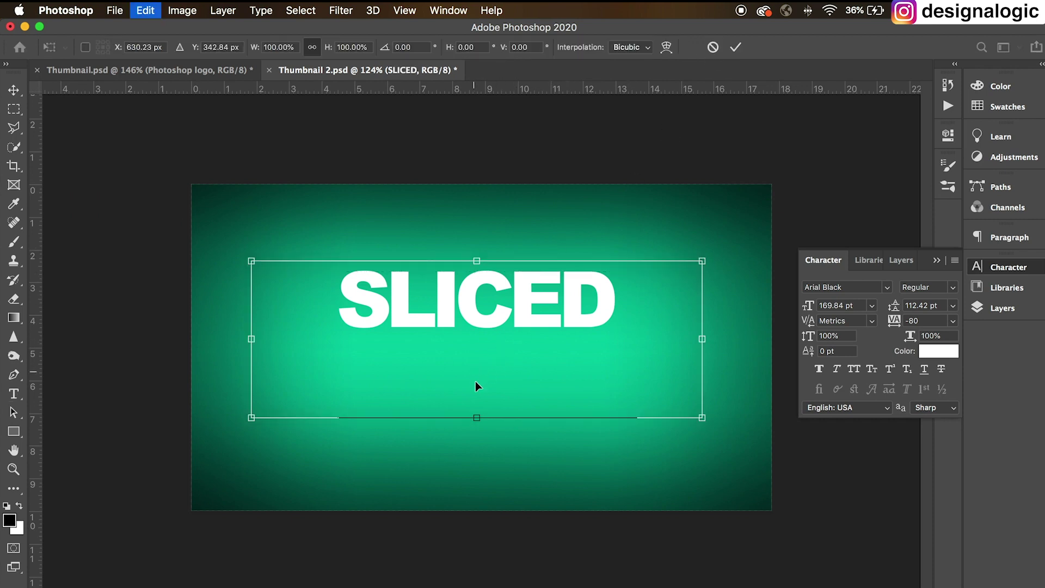
drag(474, 418, 476, 454)
drag(477, 337, 477, 352)
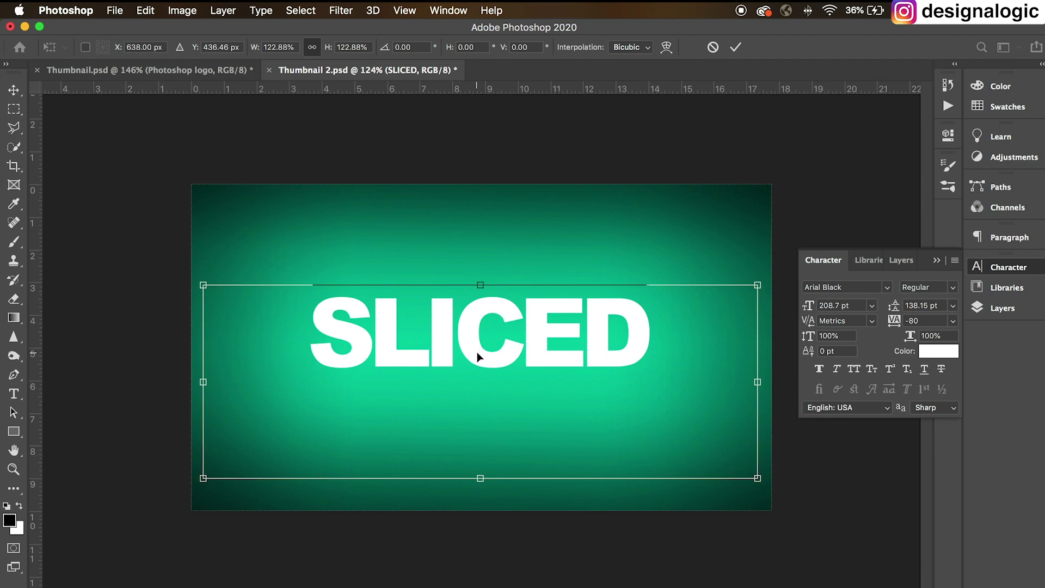
key(Return)
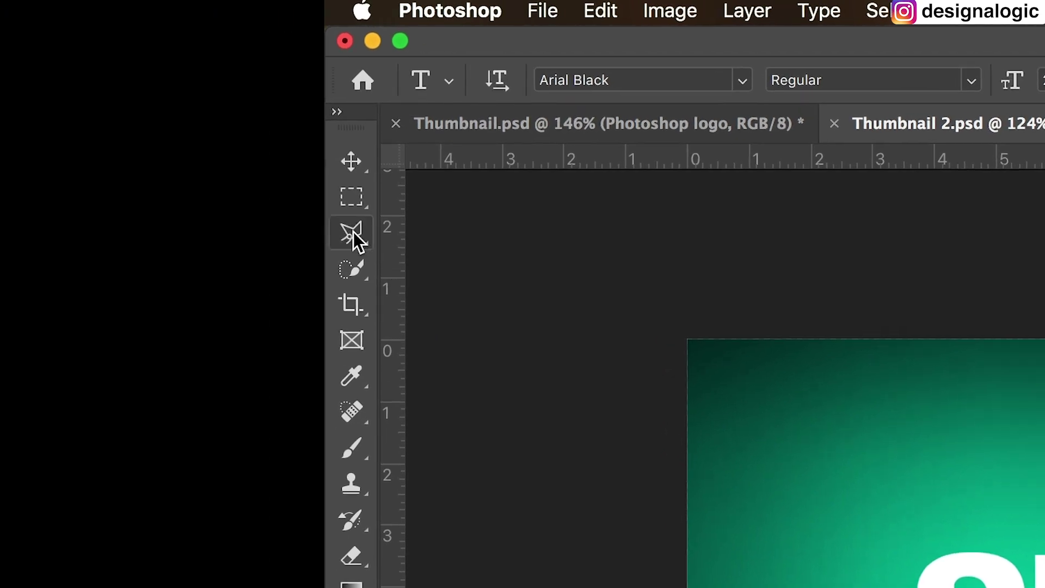
Draw a diagonal Polygonal Lasso selection over the top of SLICED and turn it into a layer mask
click(354, 233)
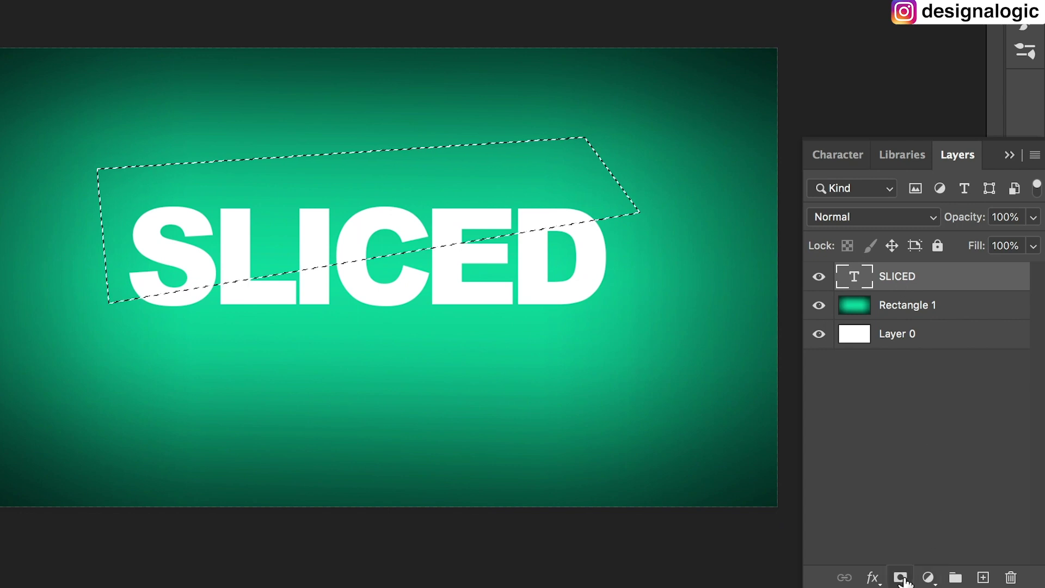
click(901, 578)
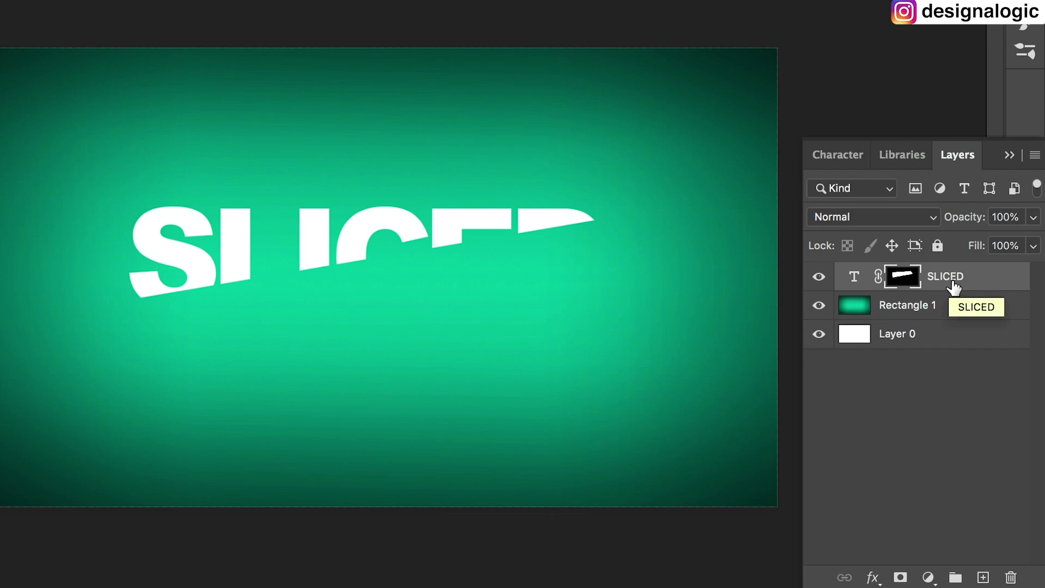
Duplicate the SLICED layer and invert the original layer's mask in the Properties panel
drag(955, 287, 943, 302)
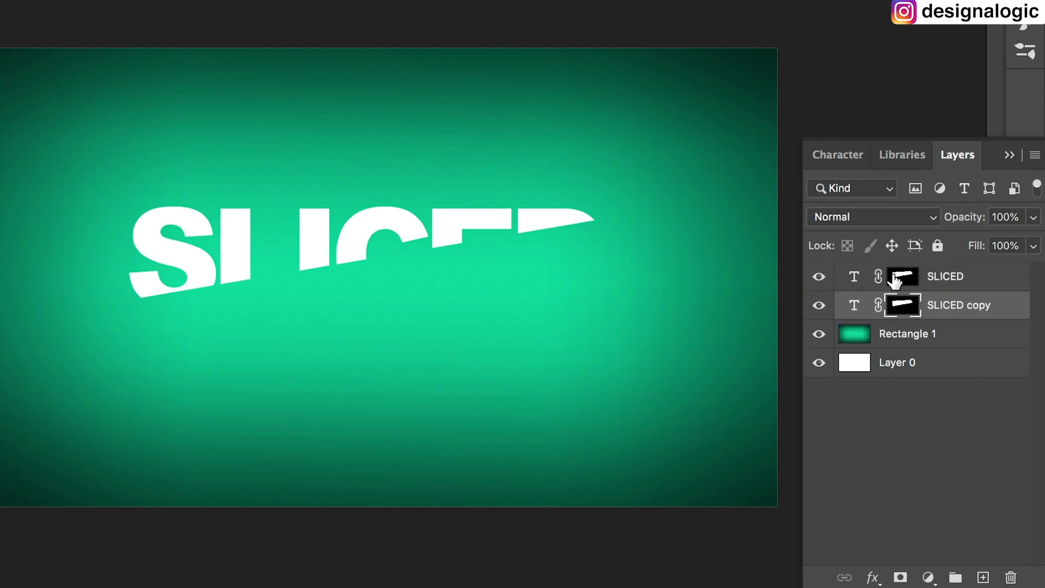
click(974, 277)
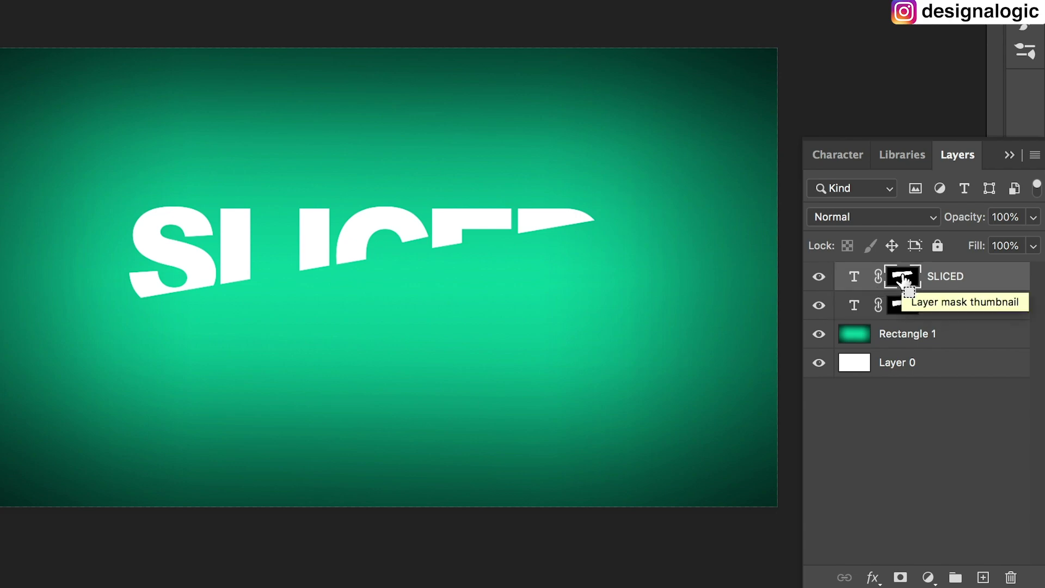
key(ctrl+i)
drag(904, 280, 906, 282)
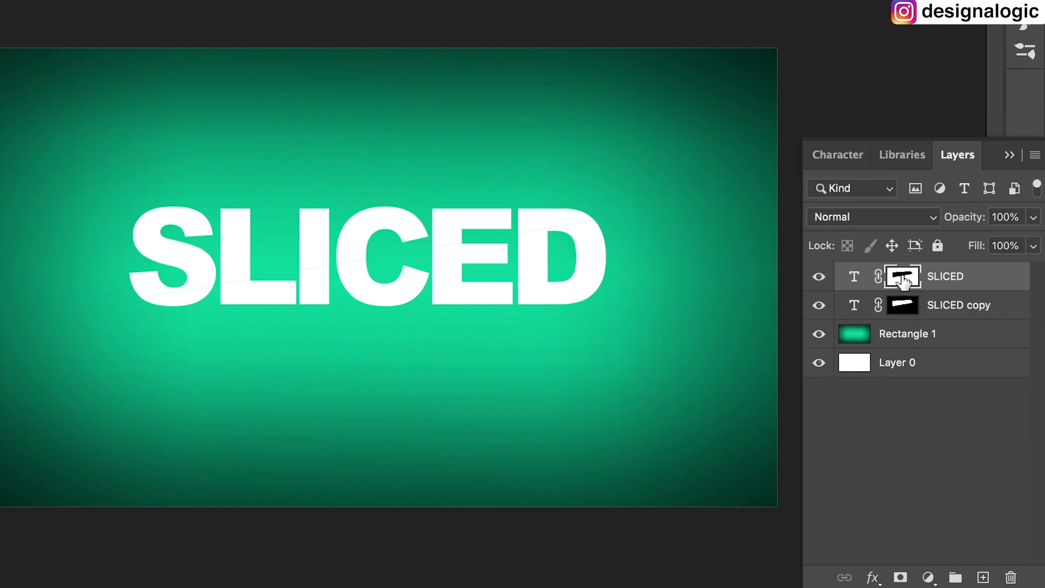
double_click(904, 278)
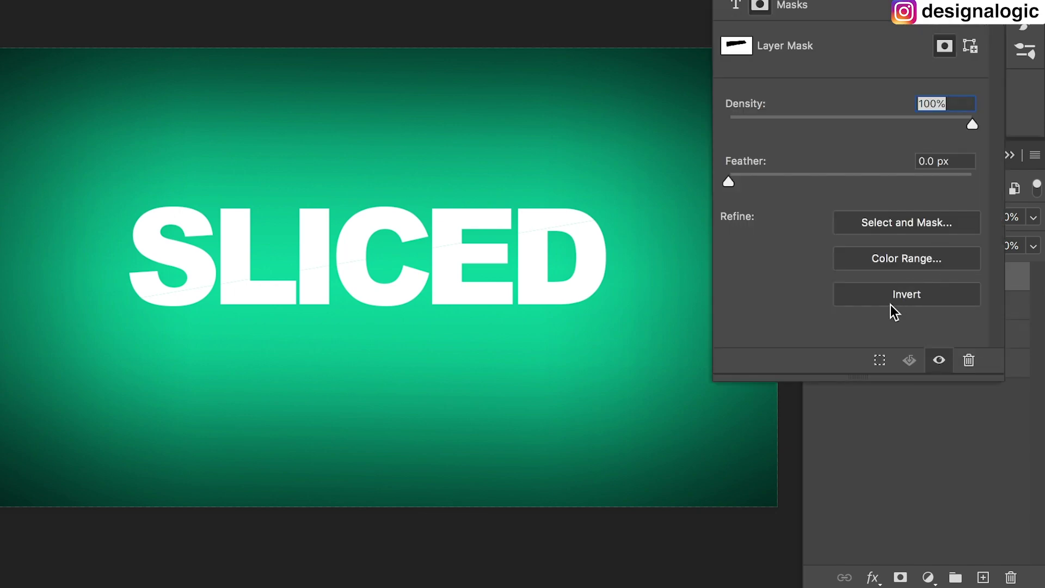
click(923, 300)
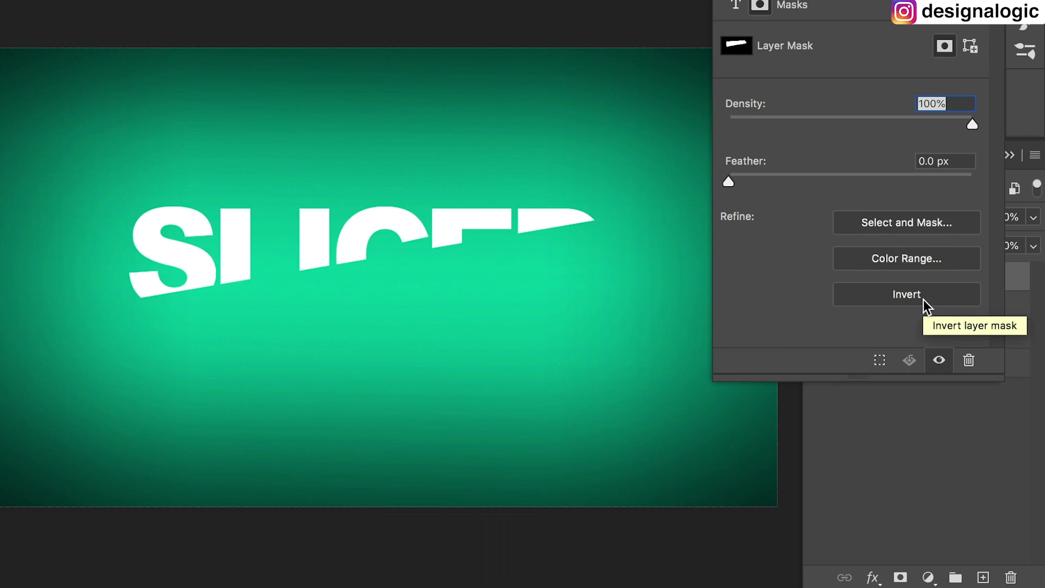
click(1025, 50)
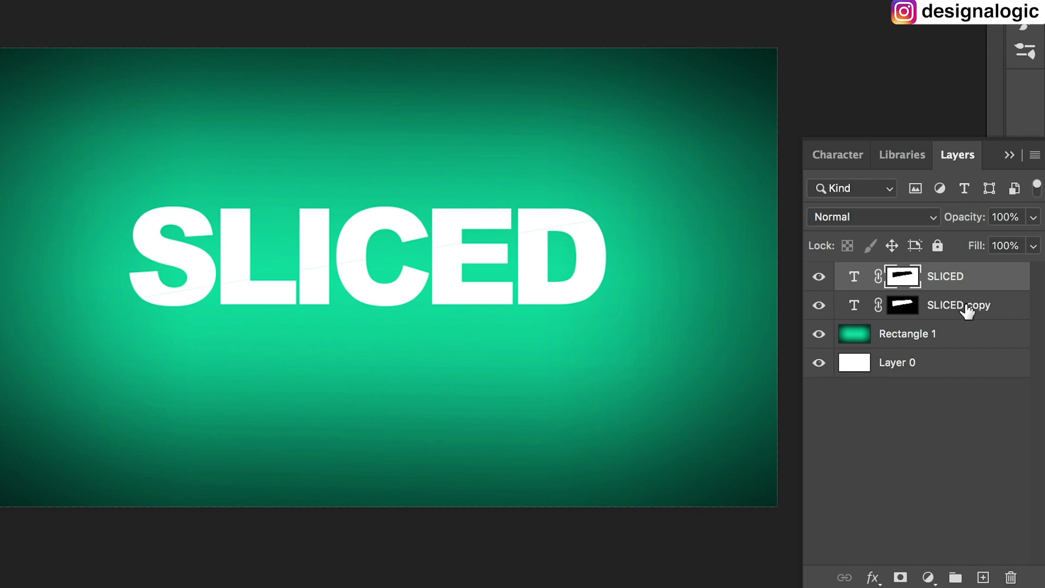
Offset the SLICED copy half along the diagonal cut, then reselect the SLICED layer
click(967, 311)
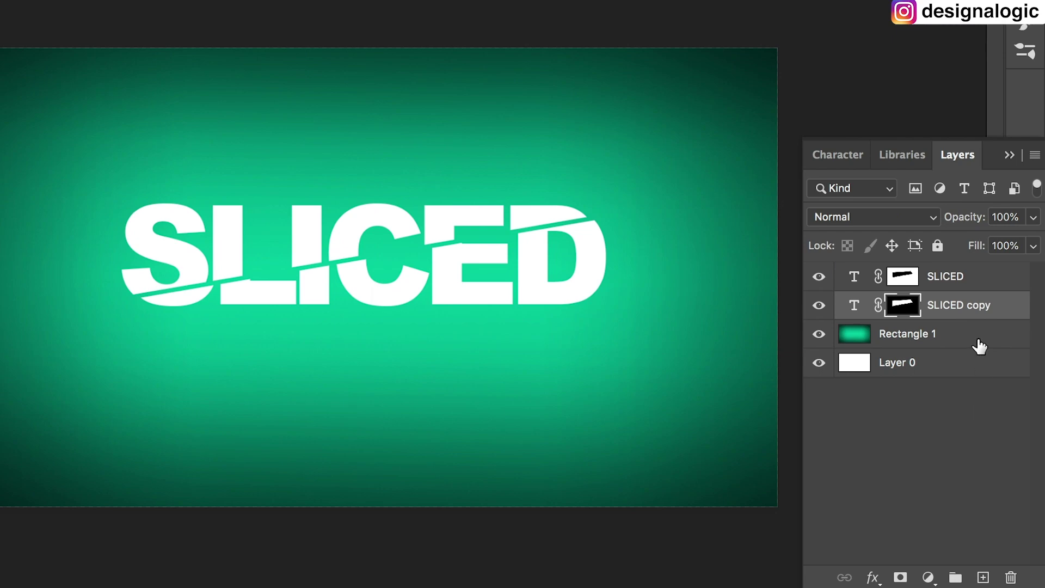
click(975, 281)
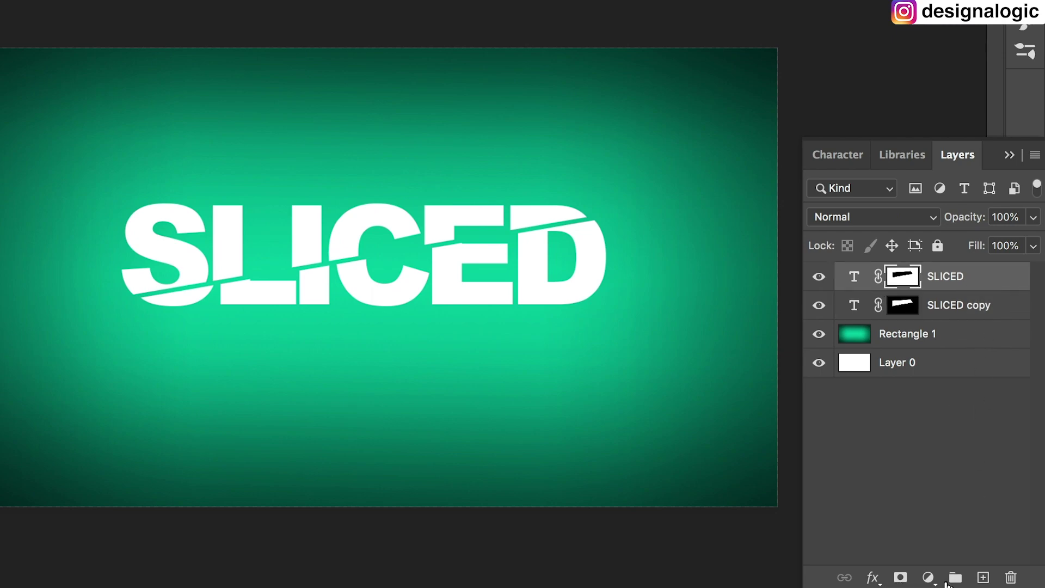
Add an empty Layer 1 on top and load the SLICED layer mask as a selection
click(983, 577)
drag(903, 306, 903, 309)
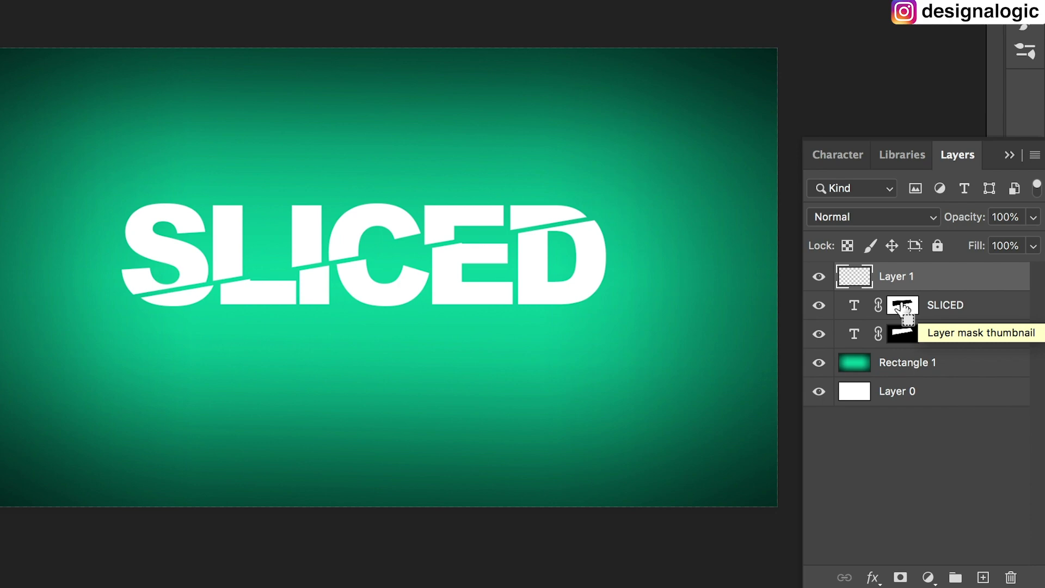
super+click(903, 309)
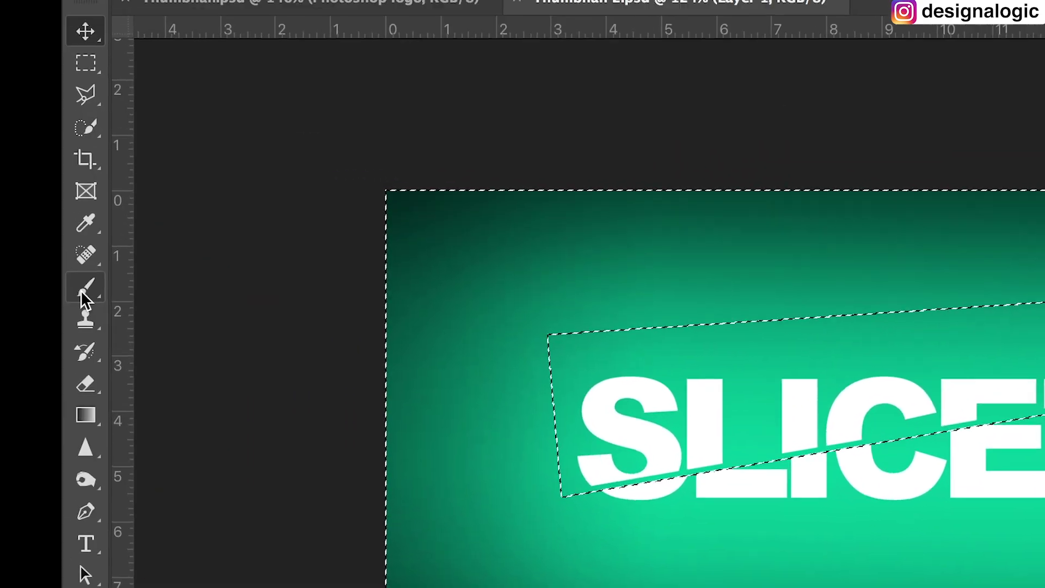
Choose the Brush tool with a soft round preset for painting the shadow along the cut
click(338, 400)
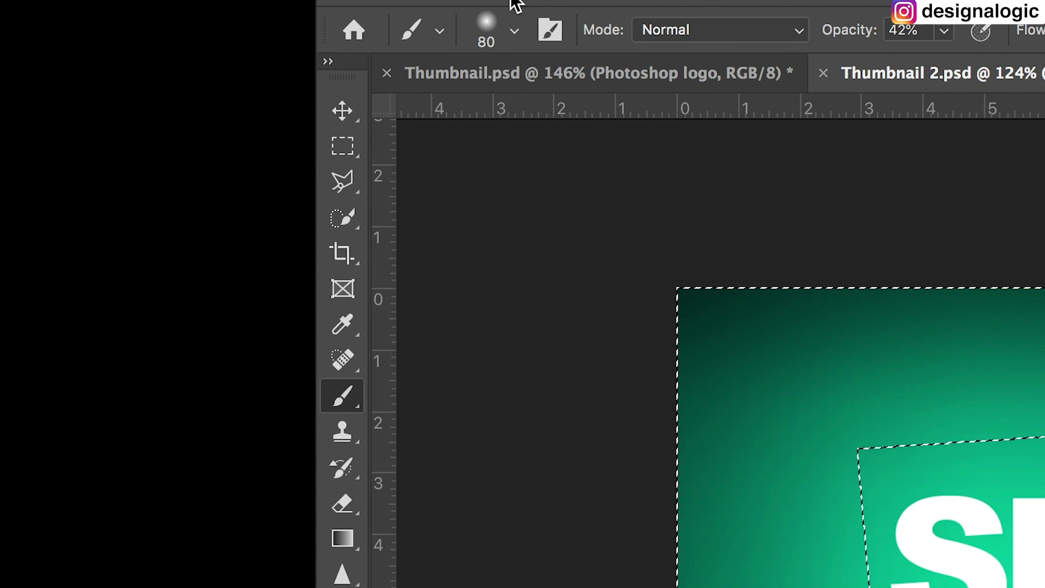
click(491, 37)
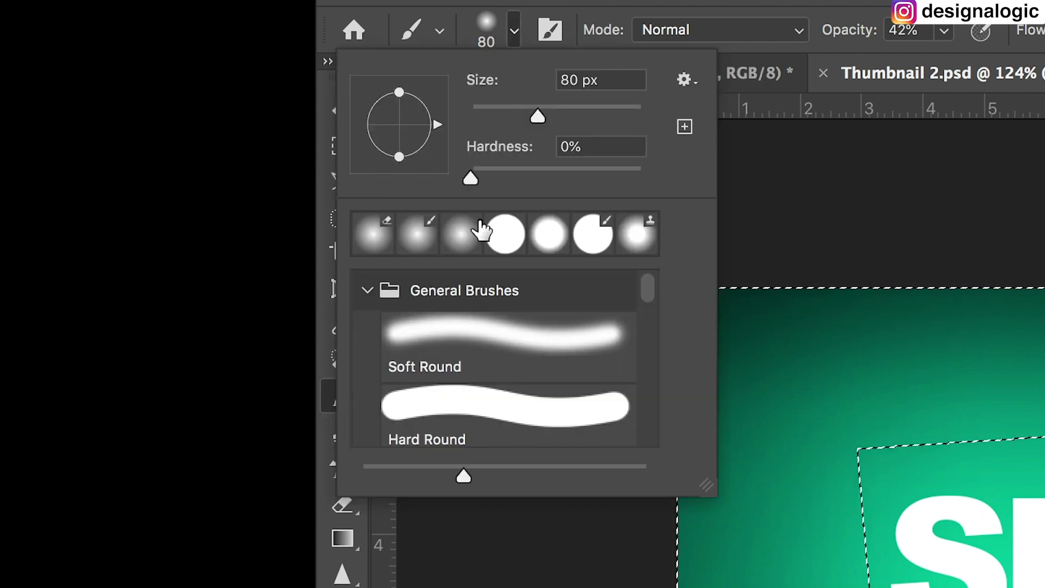
click(474, 180)
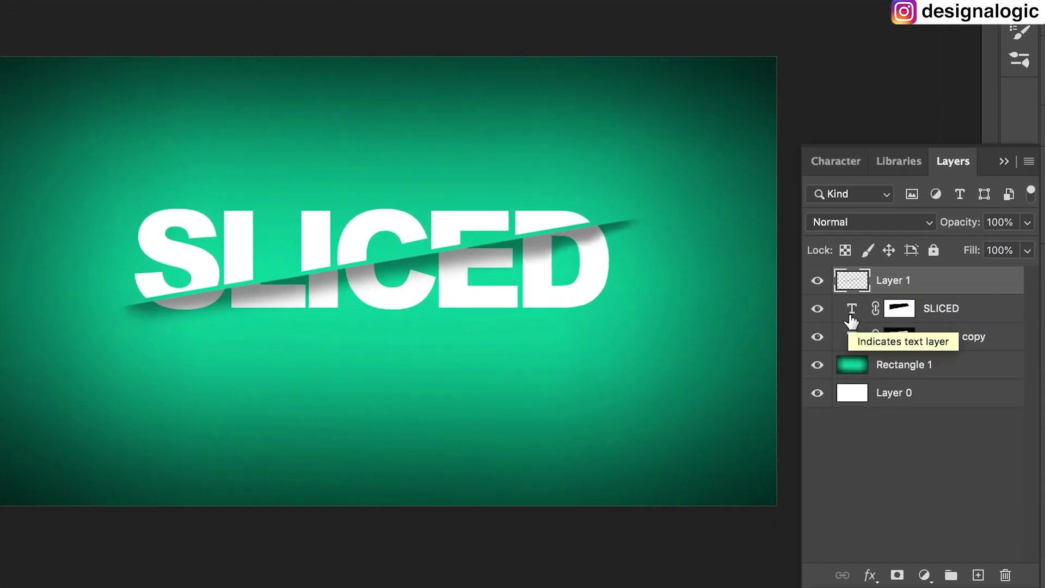
double_click(852, 317)
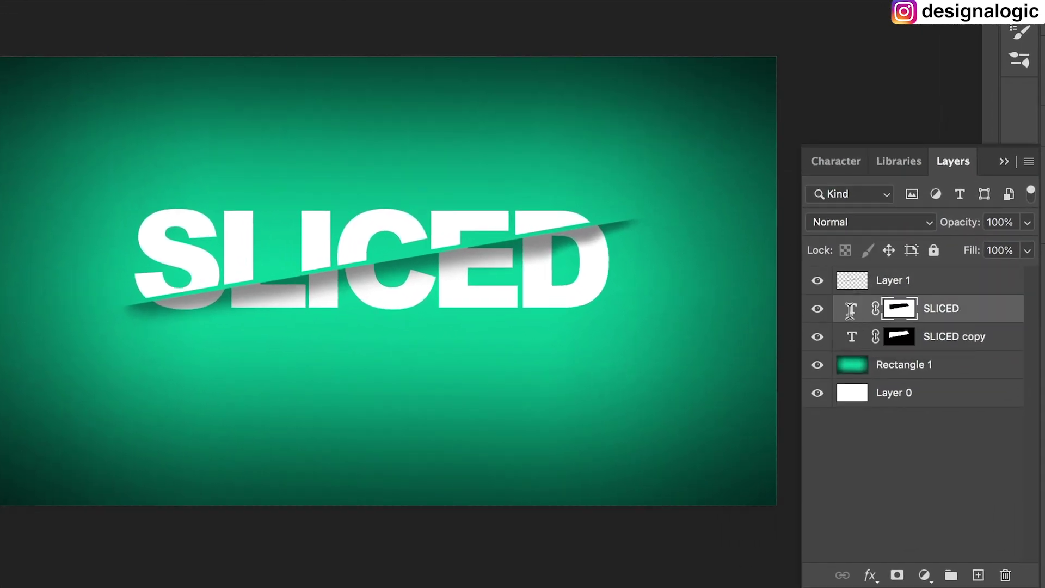
text(TYPE)
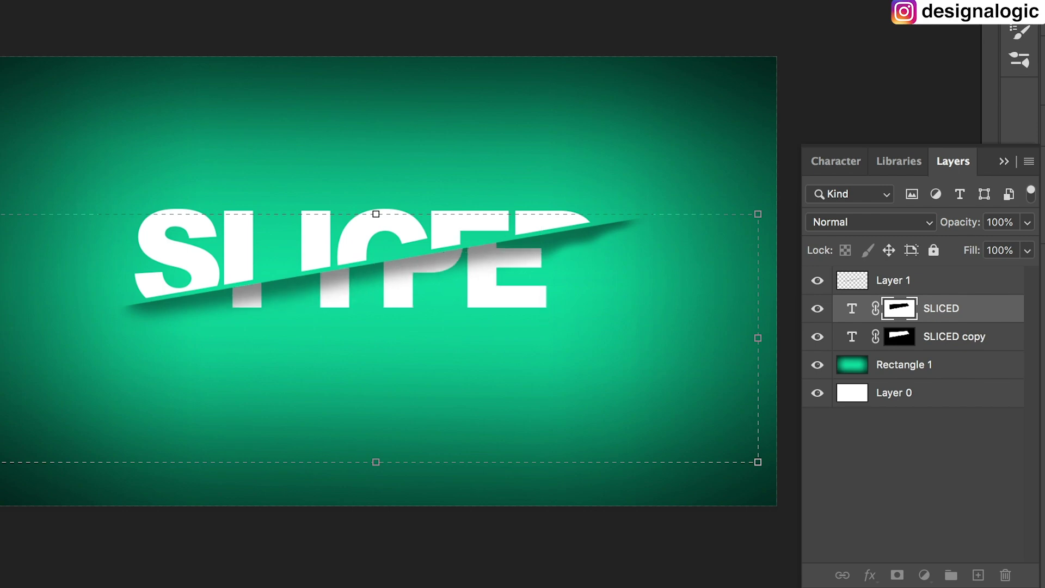
key(ctrl+Return)
double_click(852, 336)
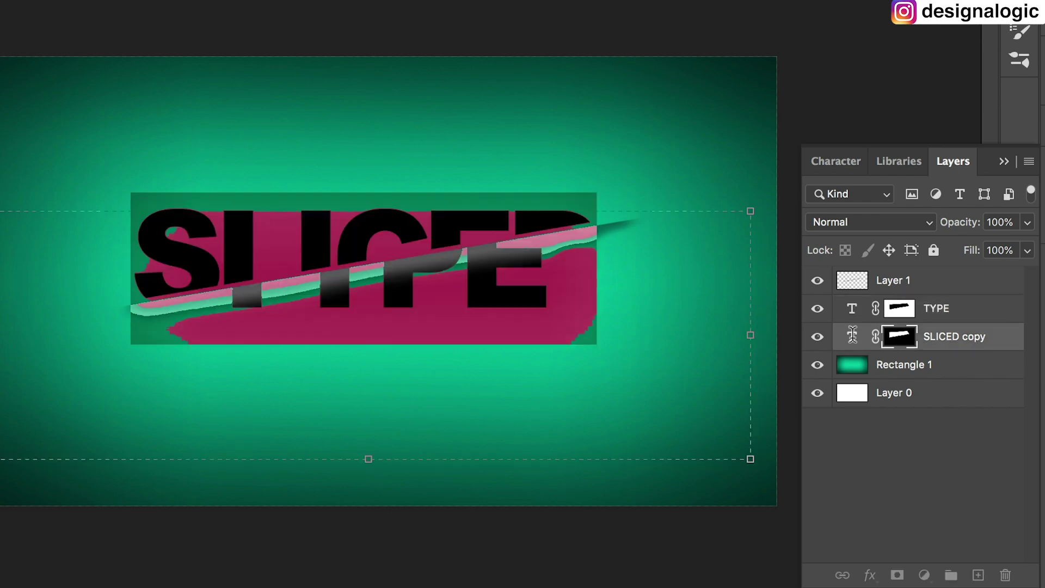
text(TYPE)
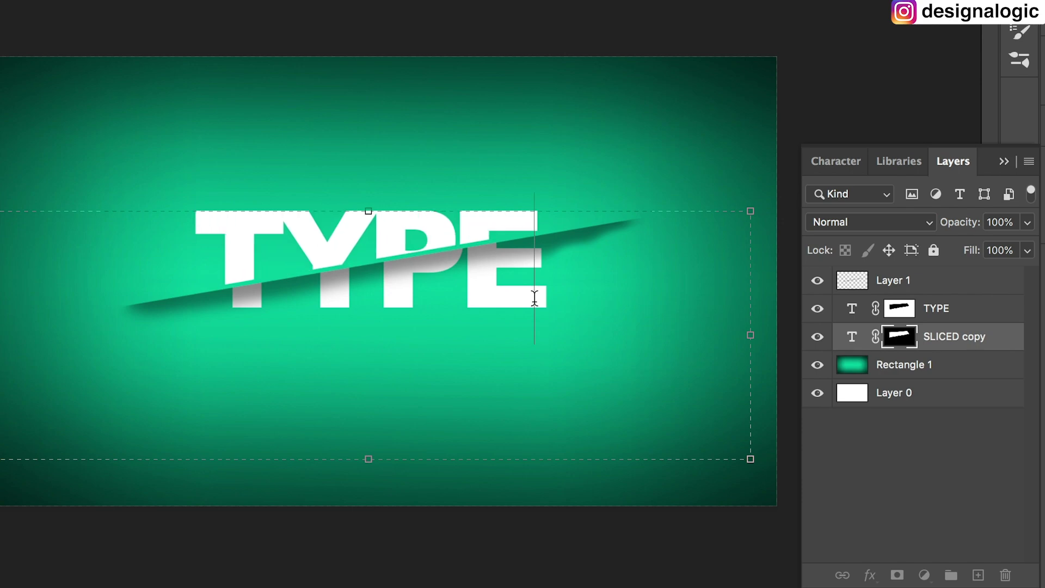
key(ctrl+Return)
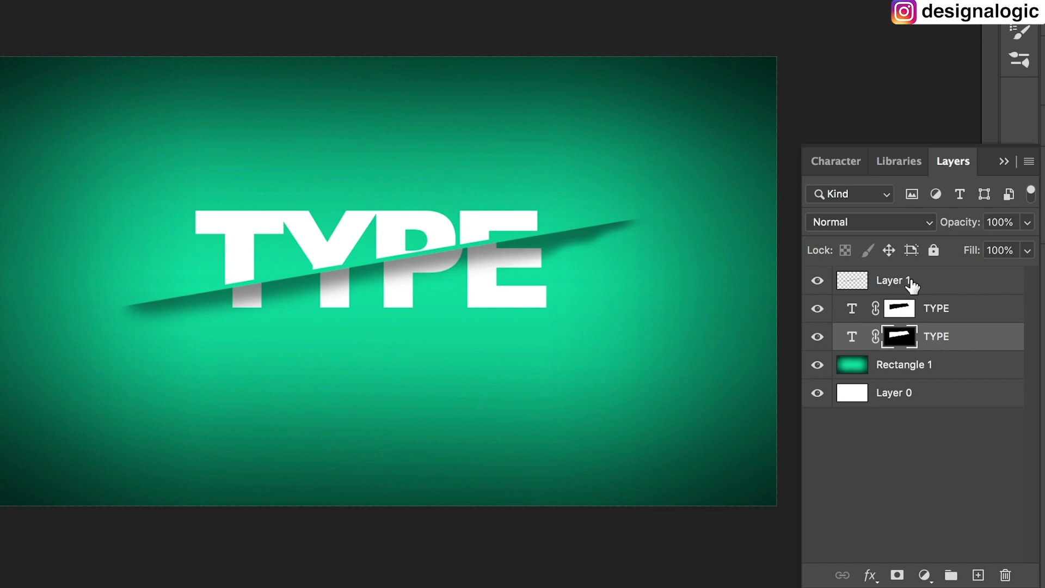
key(ctrl+z)
key(ctrl+z)
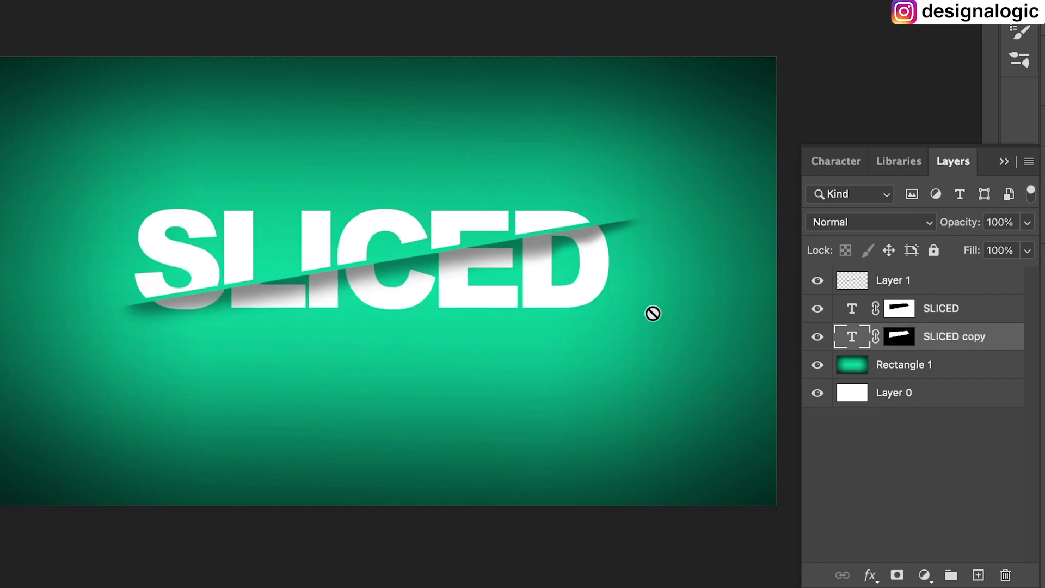